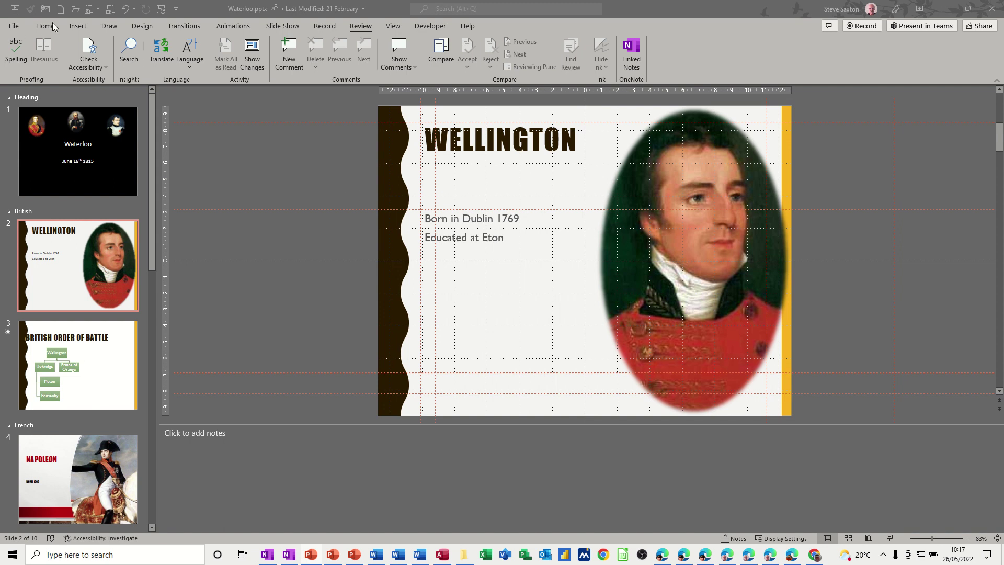
- Start Linked Notes from Review, then dismiss the OneNote location picker and close the docked pane
click(363, 26)
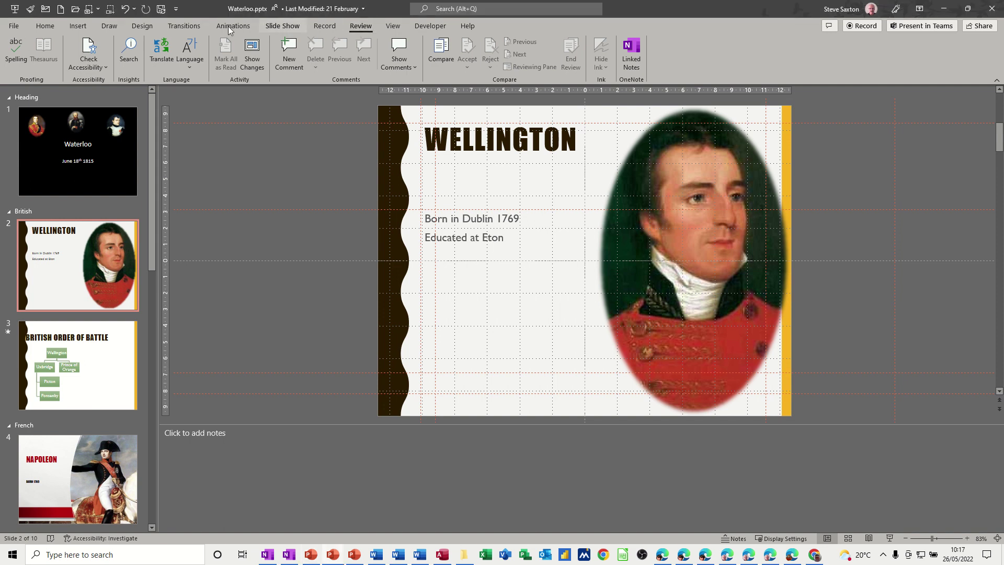
click(49, 25)
click(348, 25)
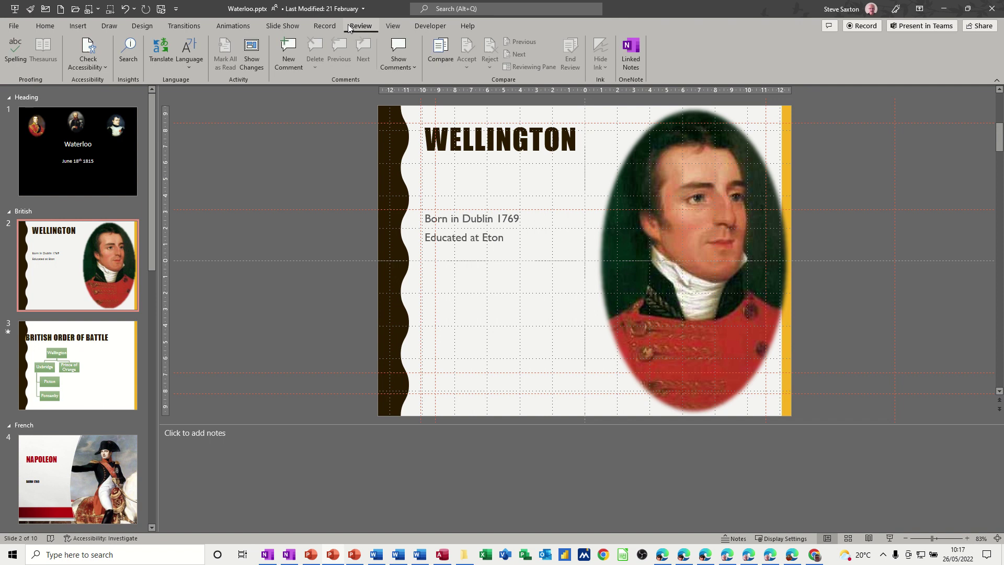
click(633, 62)
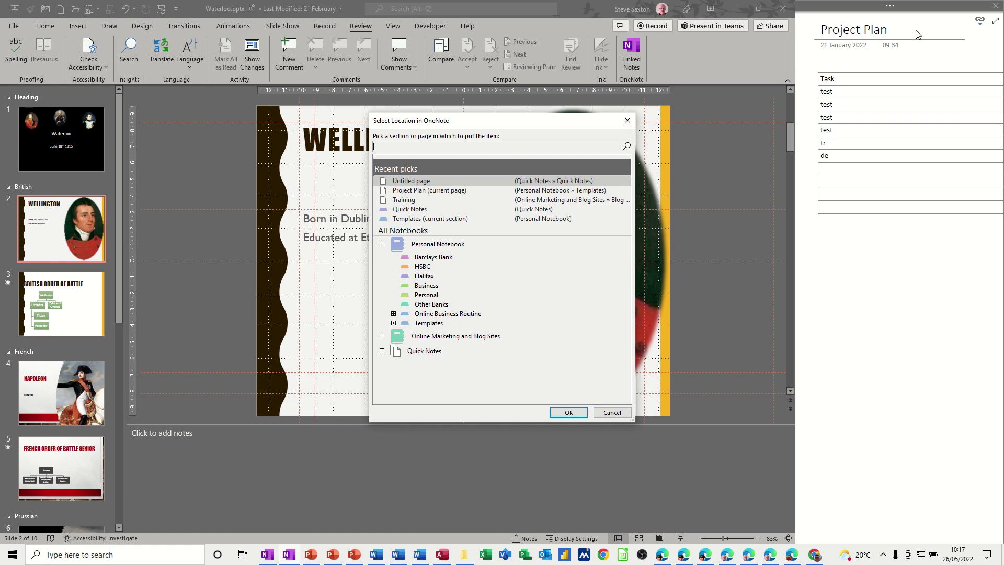
click(627, 120)
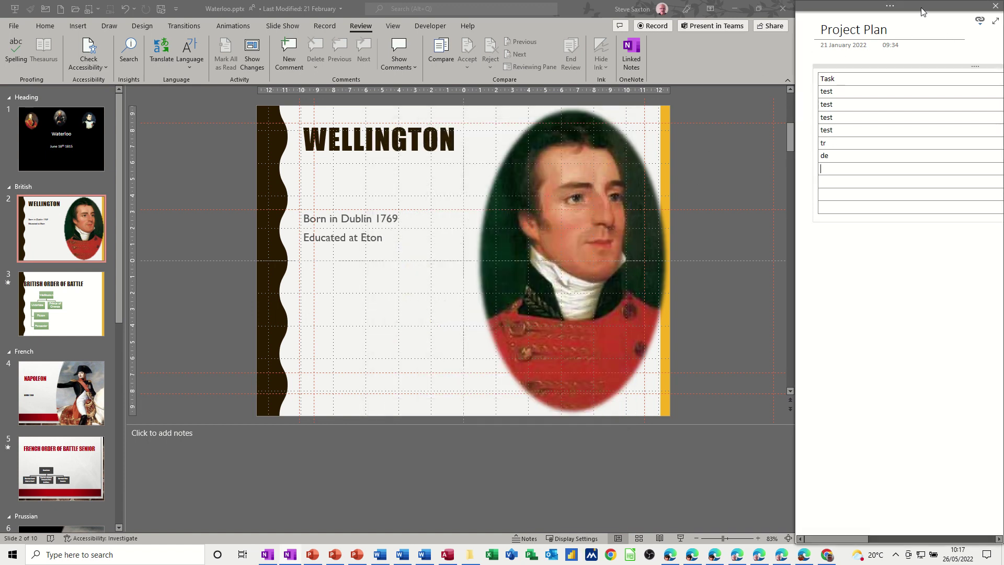
click(995, 7)
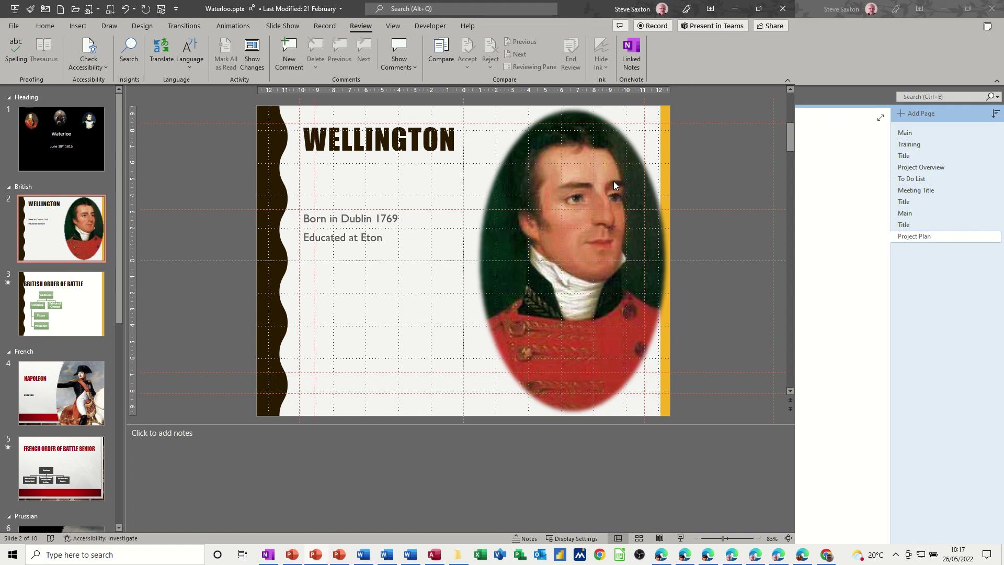
- Add a Waterloo section to Personal Notebook with a page titled 'Waterloo Notes'
click(268, 555)
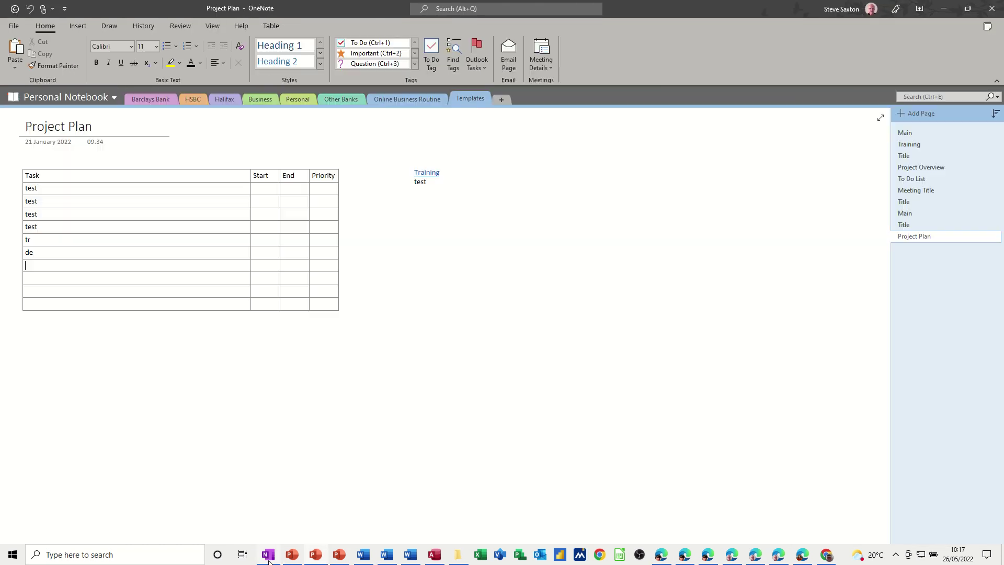
click(500, 98)
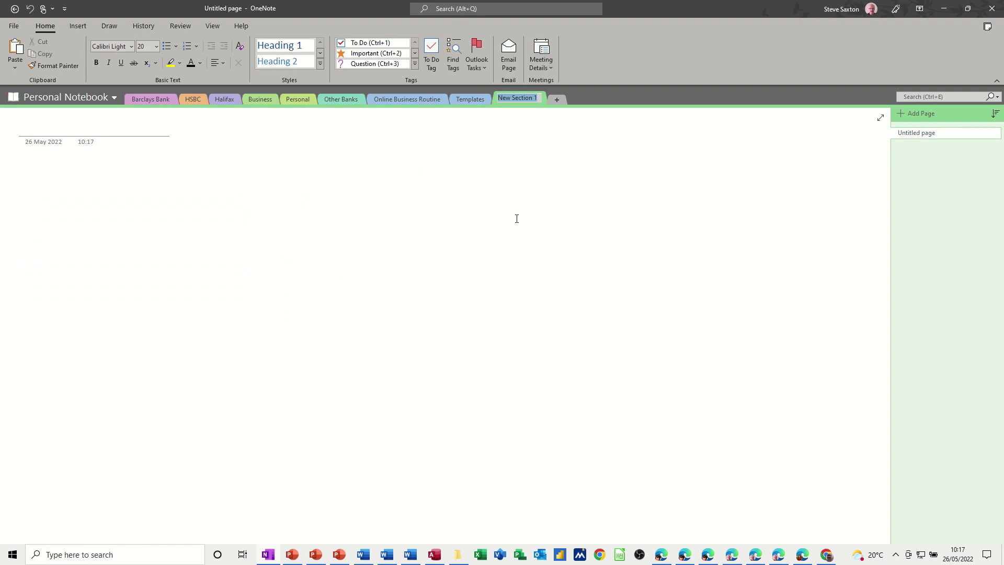
text(Wate)
text(rloo)
key(Return)
text(W)
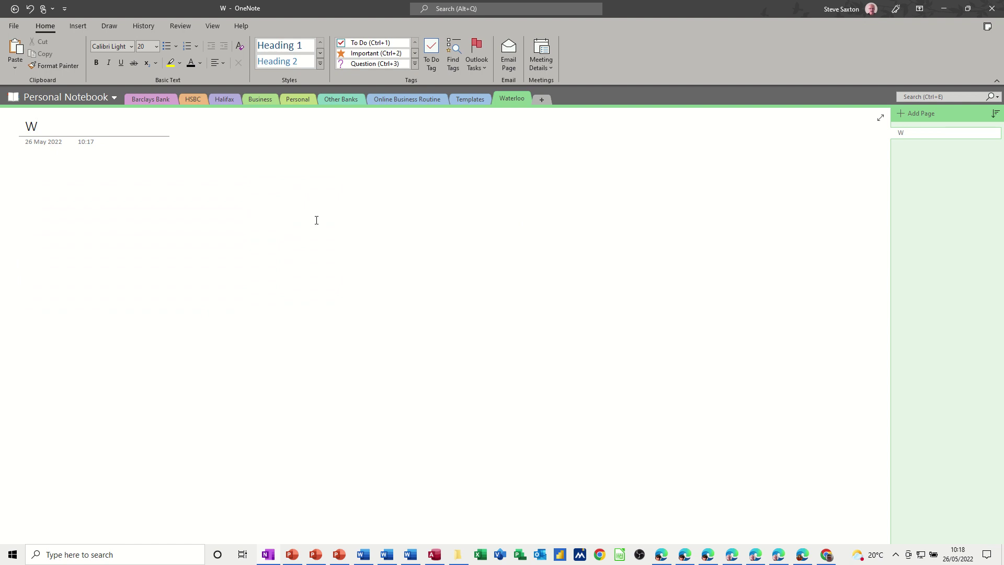
text(aterloo)
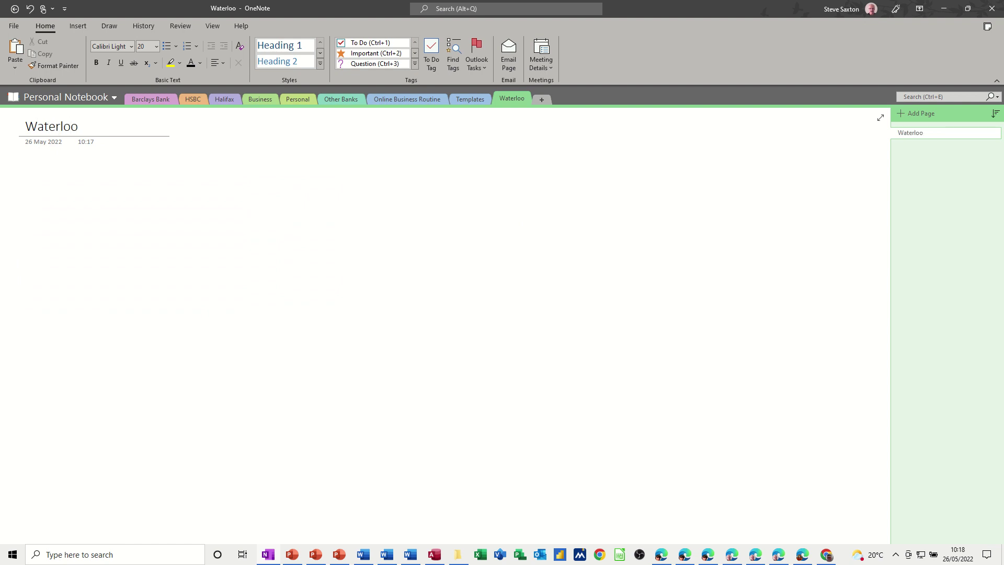
text( Notes)
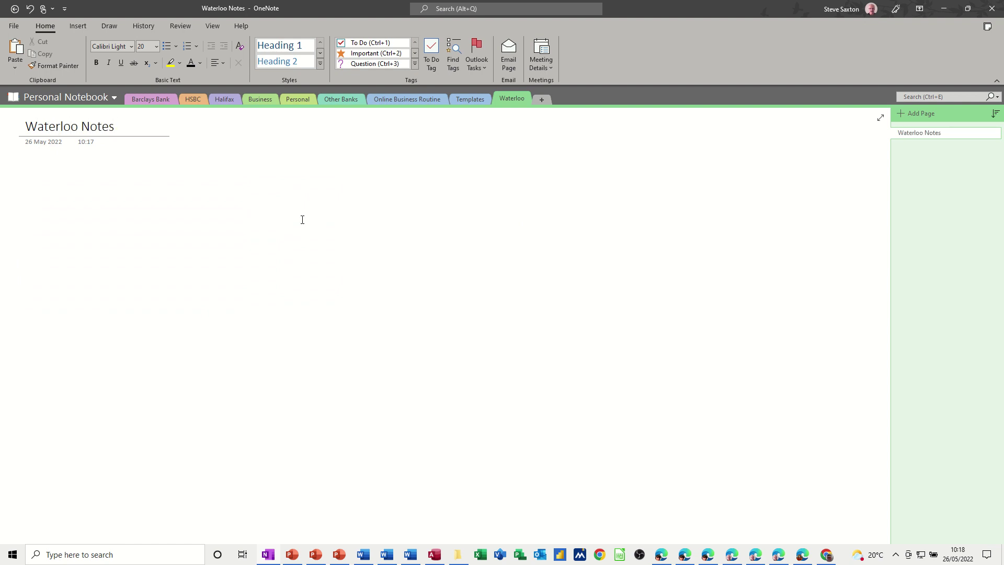
key(Return)
- Start Linked Notes and choose the Waterloo Notes page as the notes location
click(337, 558)
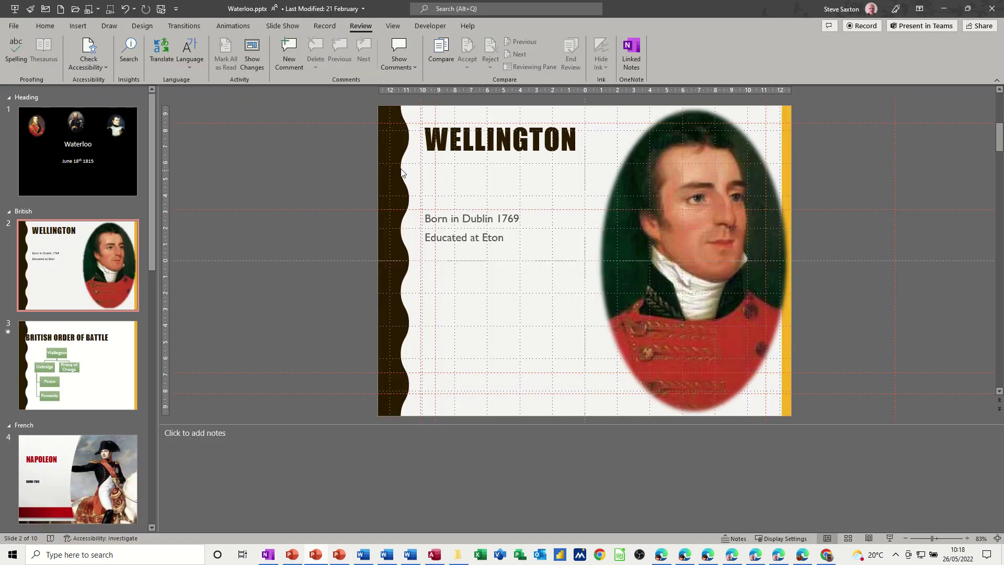
click(629, 53)
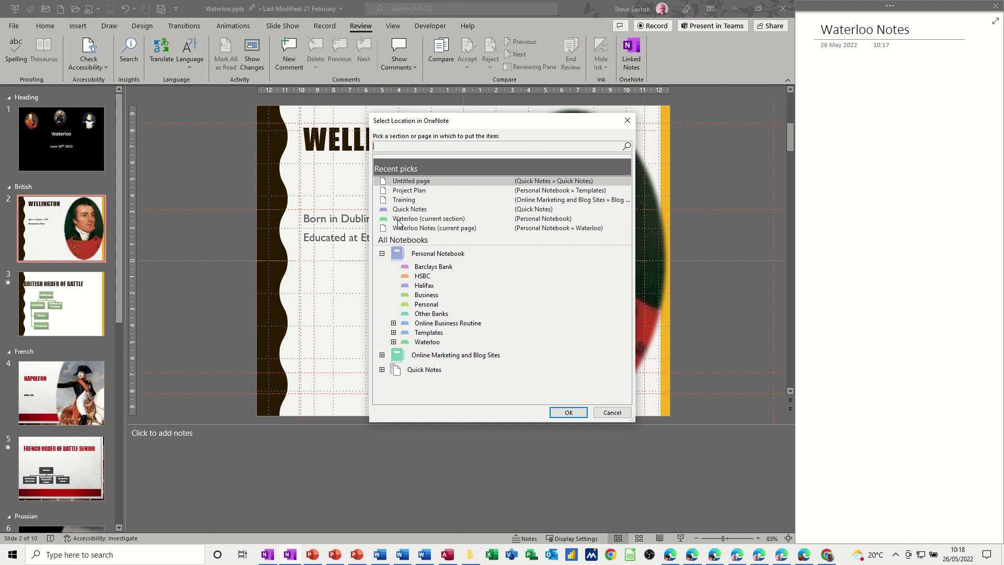
click(407, 222)
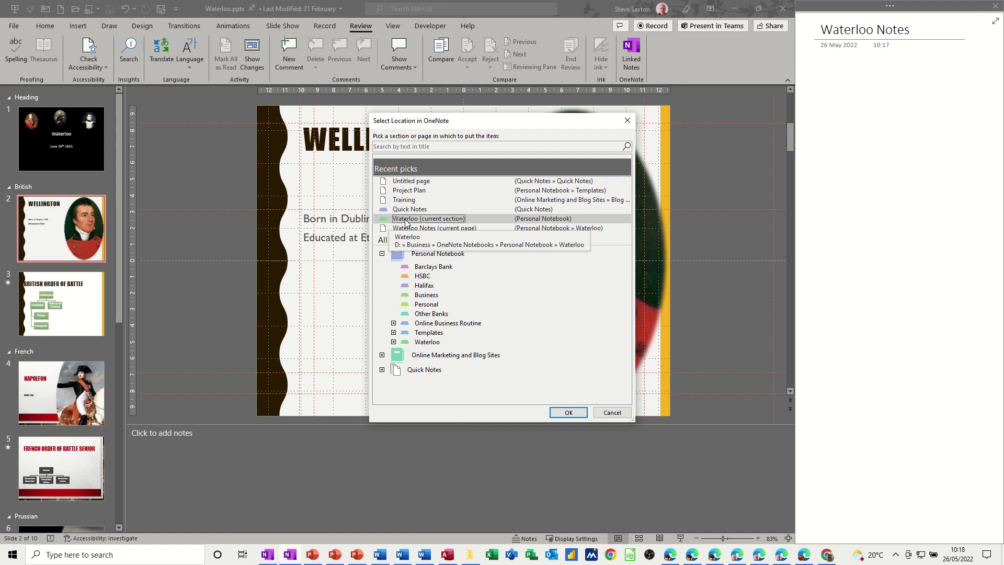
click(413, 229)
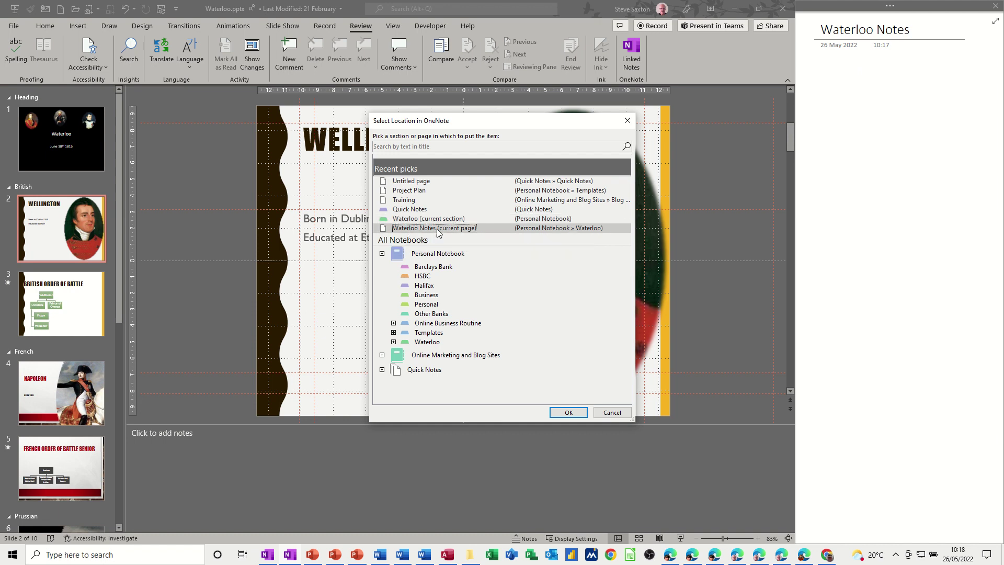
click(569, 413)
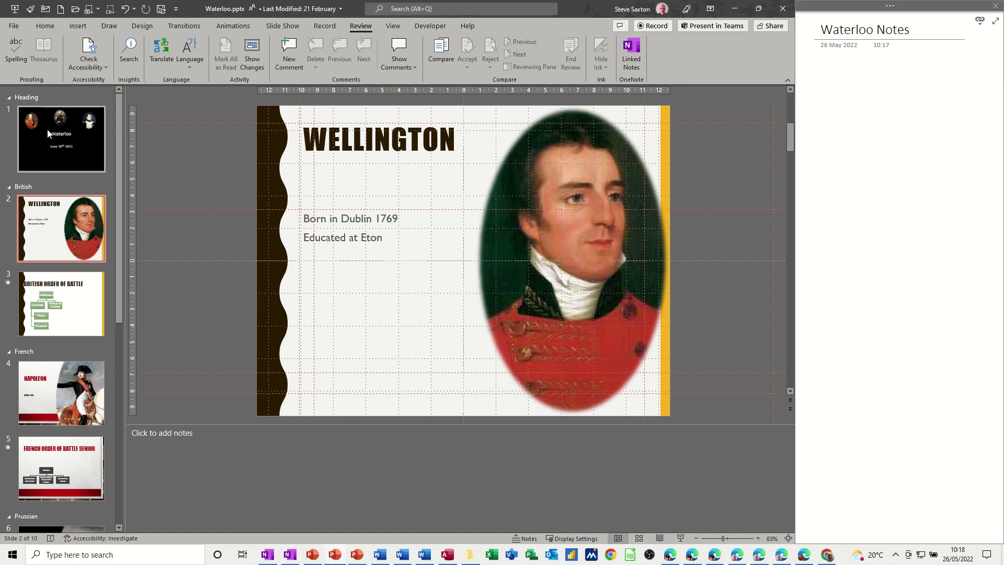
- Write linked notes 'Title', 'Wellington' and 'Org' for slides 1, 2 and 3
click(66, 144)
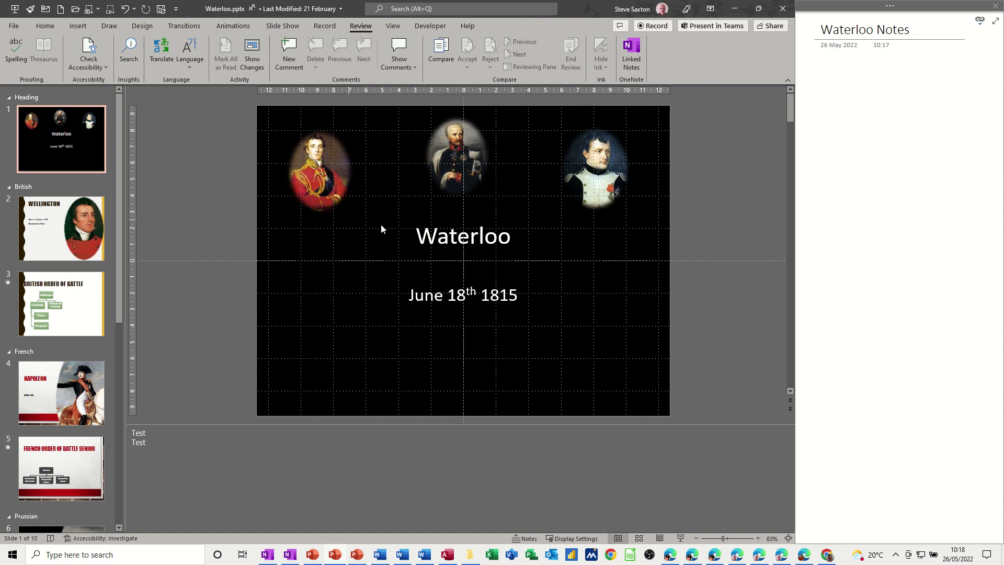
click(825, 71)
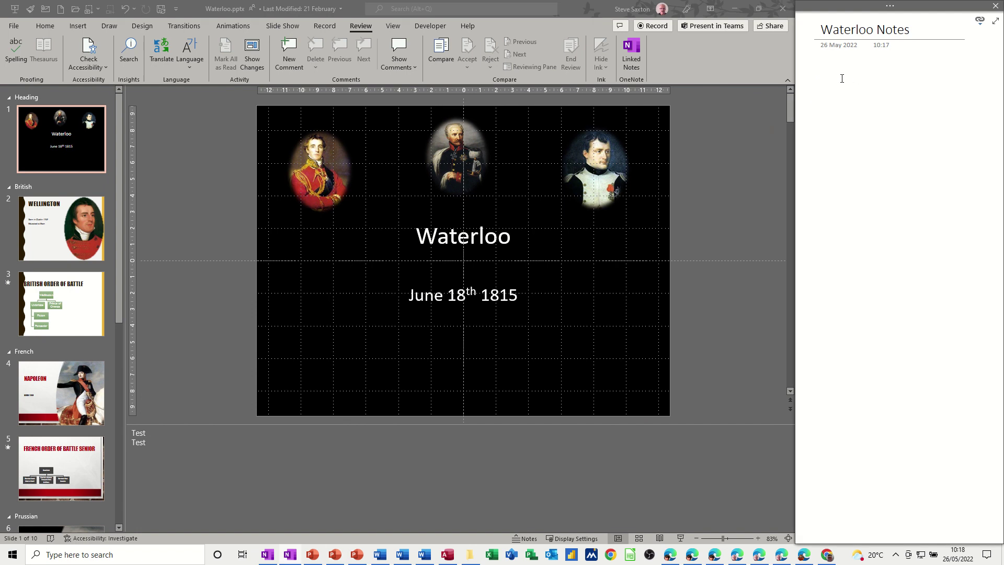
text(Title)
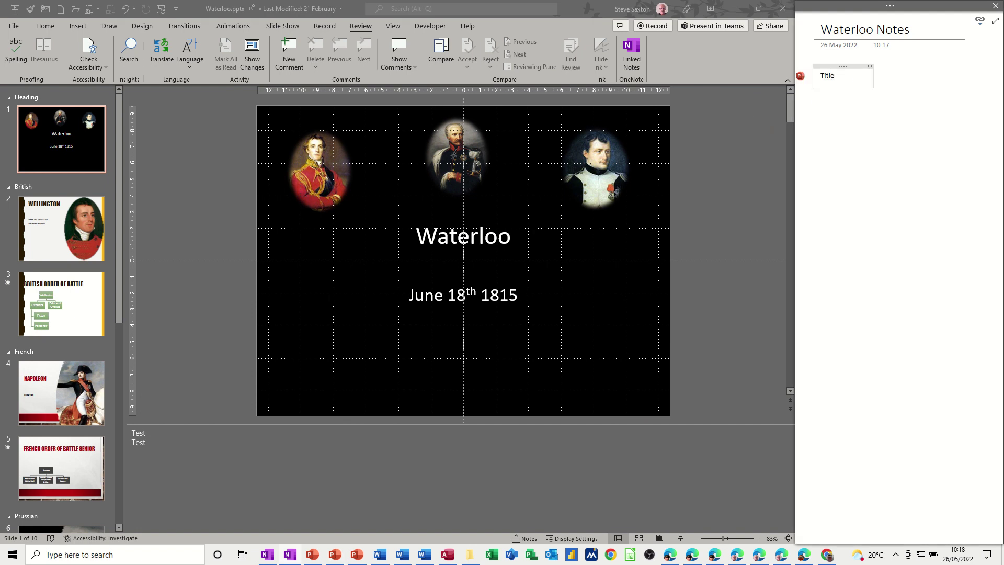
click(56, 233)
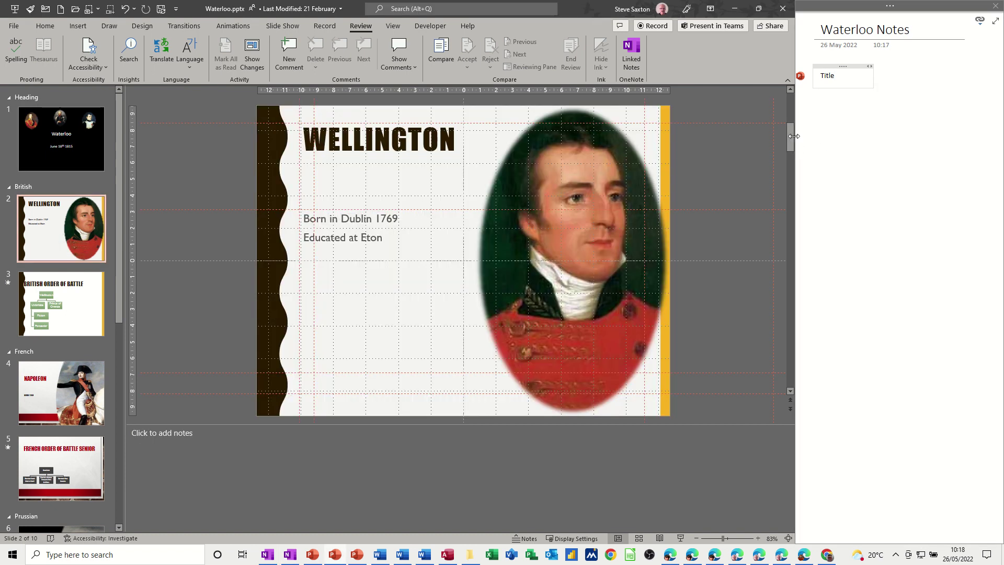
click(816, 134)
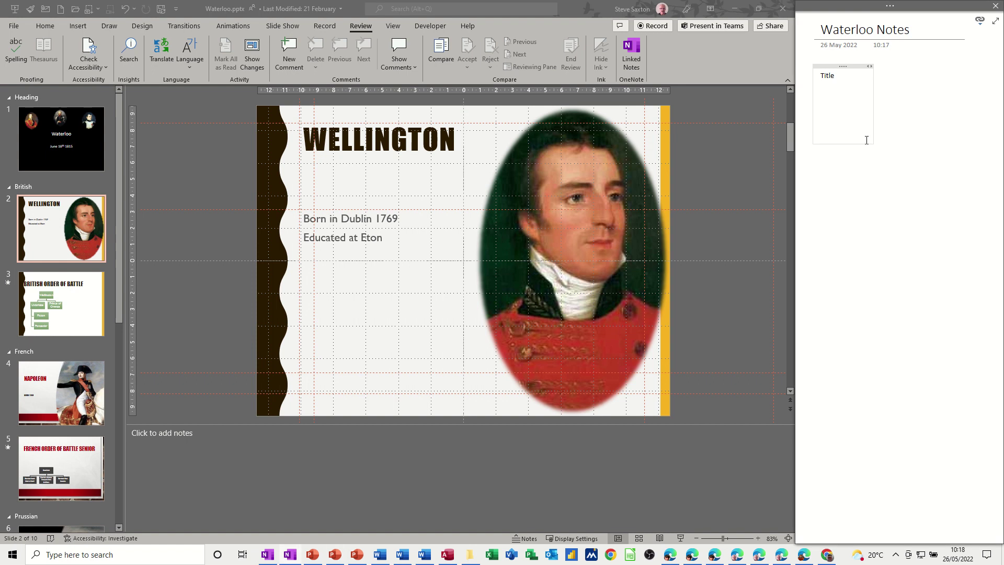
text(We)
text(llington)
click(73, 318)
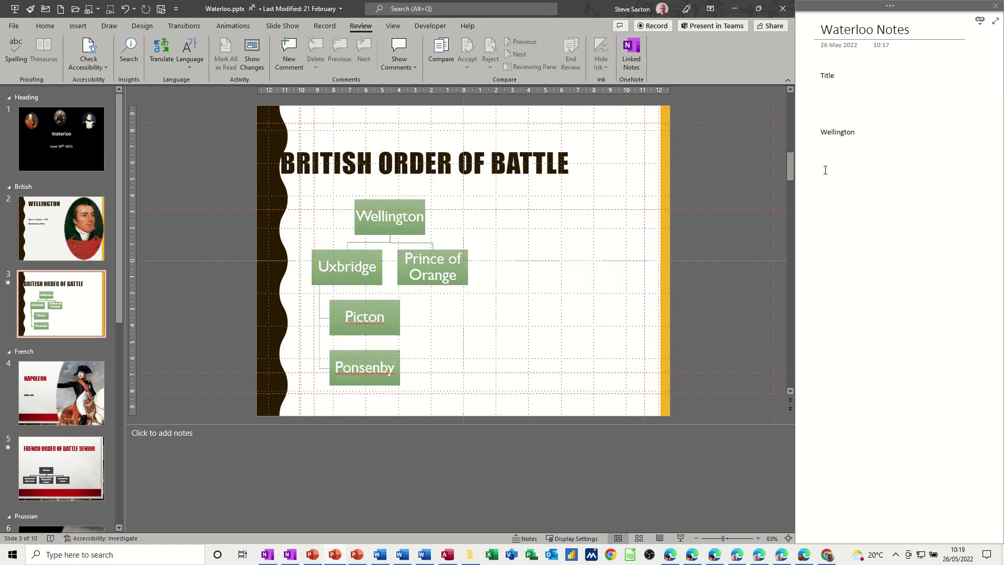
click(825, 166)
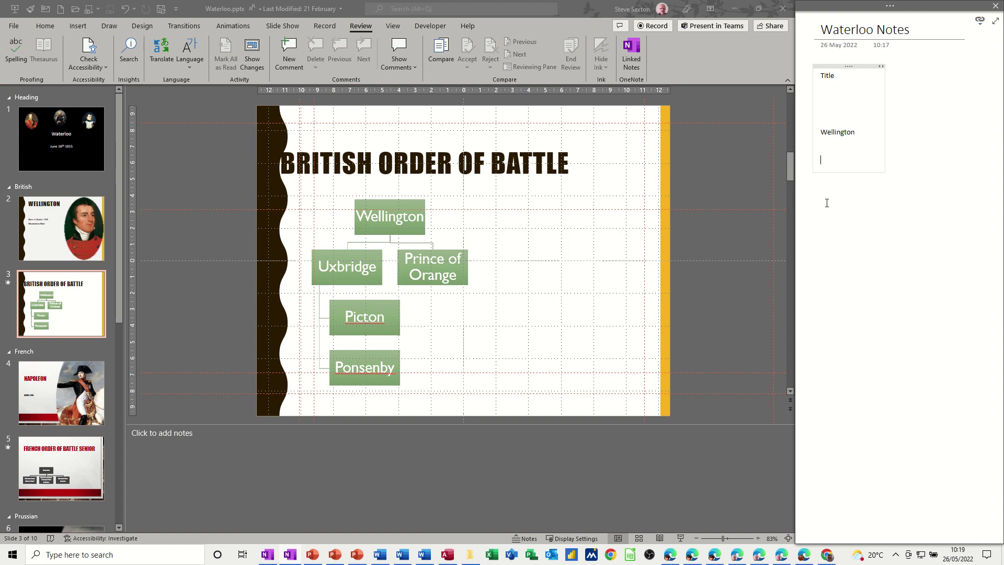
text(Org)
- Stop taking linked notes and close the docked Waterloo Notes pane
click(983, 27)
mouse_move(918, 54)
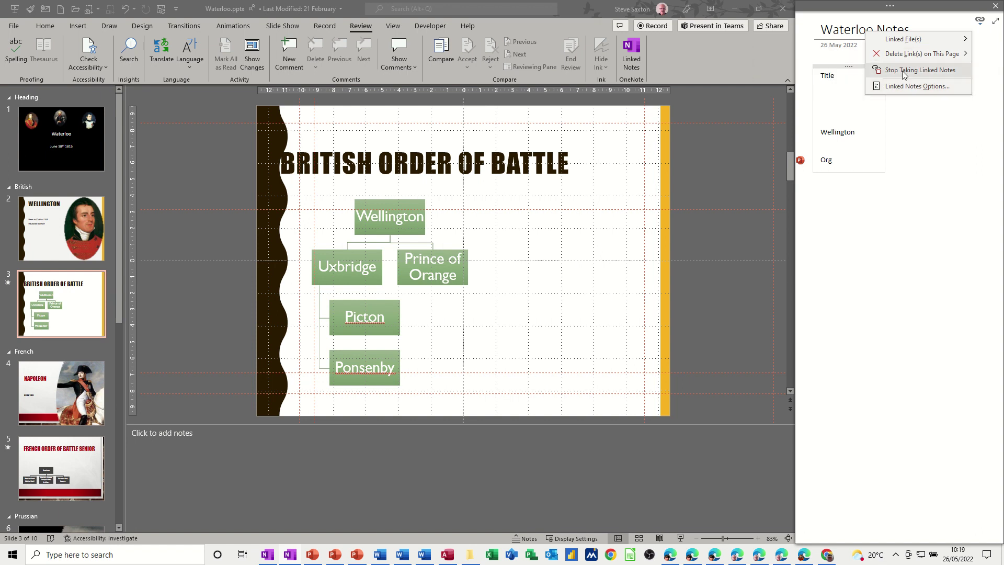
click(902, 72)
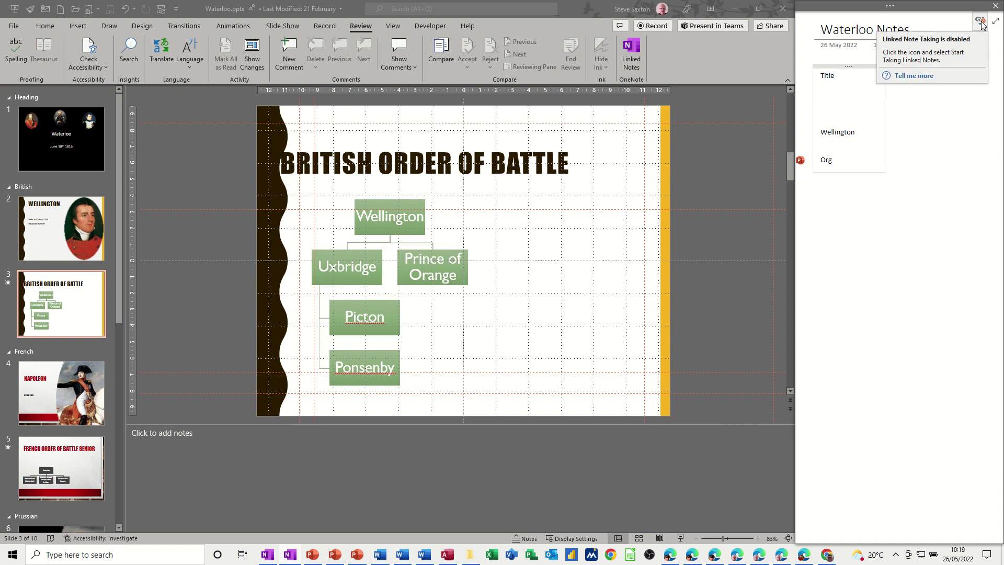
click(996, 6)
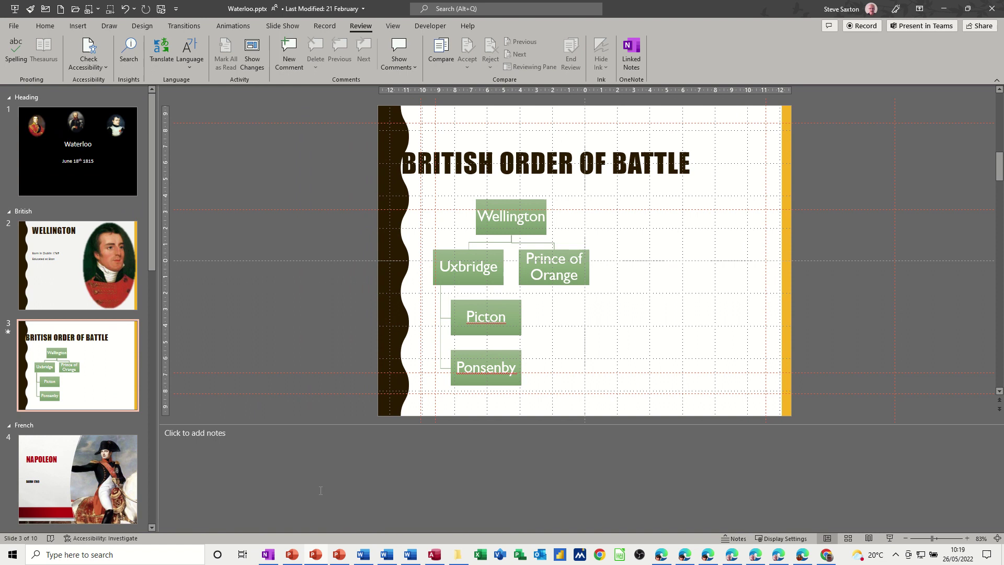
- Bring OneNote forward on the Waterloo Notes page to review the slide-linked notes
click(269, 555)
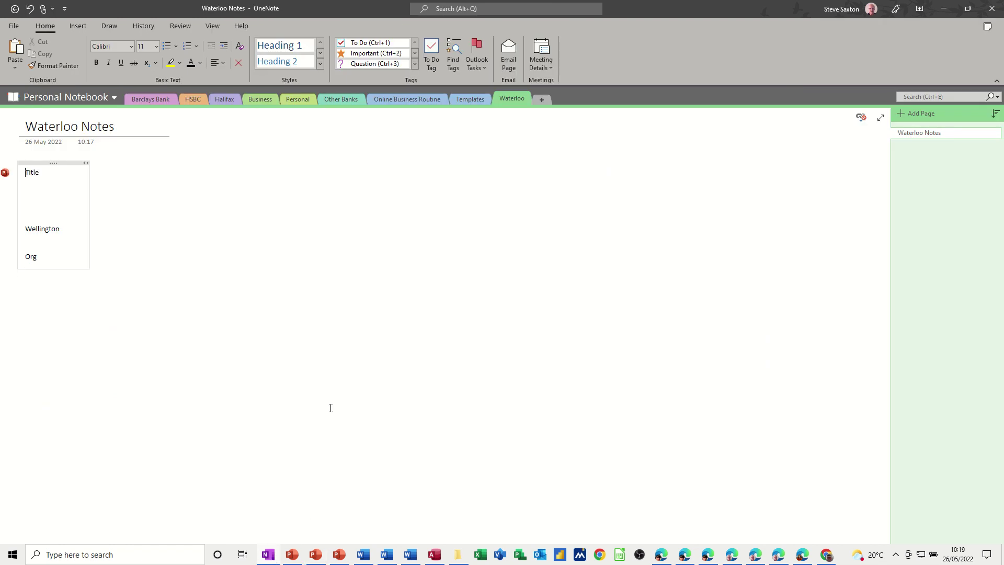